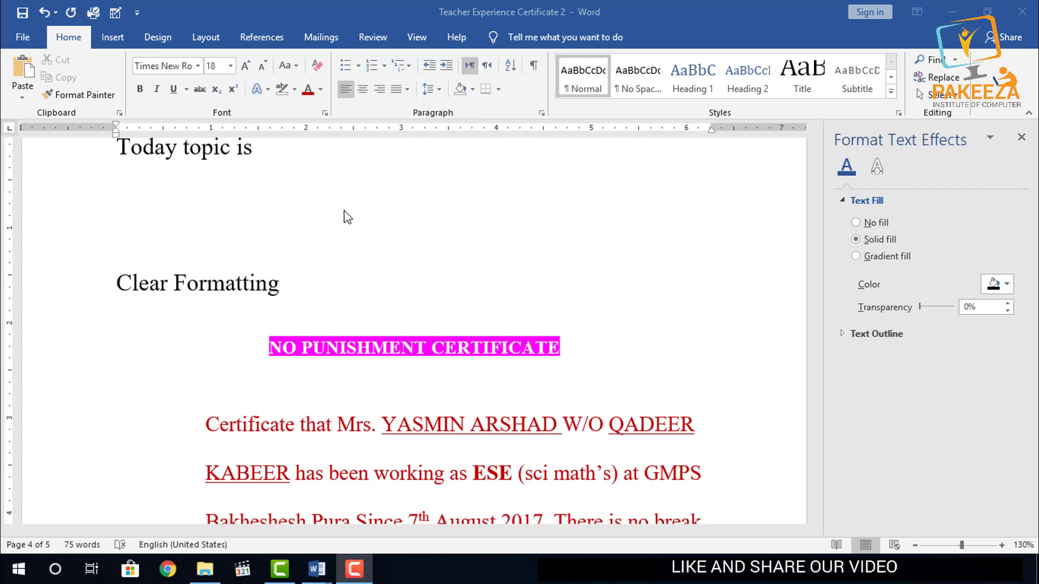
Recolour the underlined name in the certificate's first line from red to purple
scroll(336, 222, up, 1)
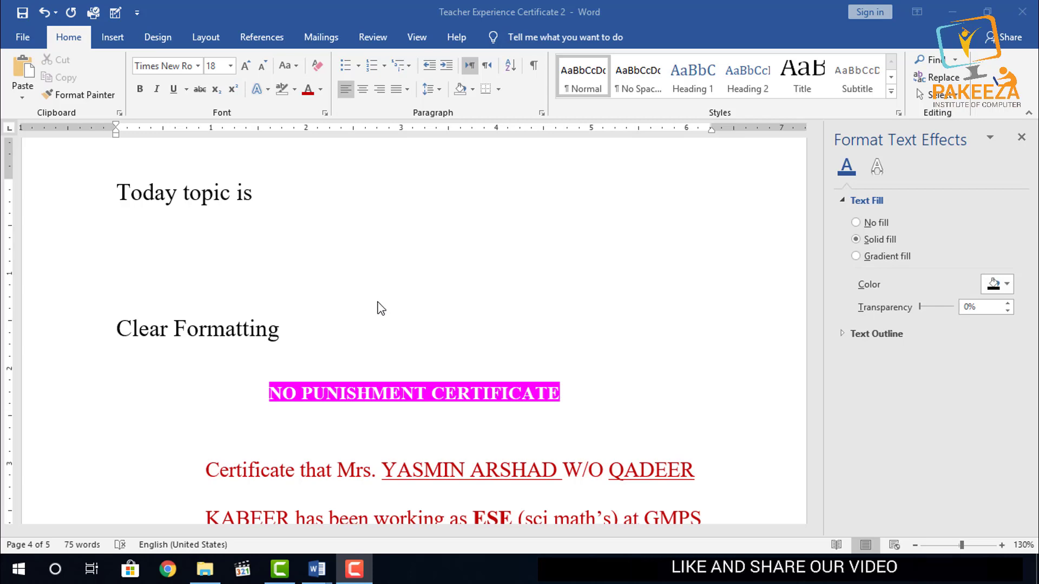
scroll(379, 307, down, 1)
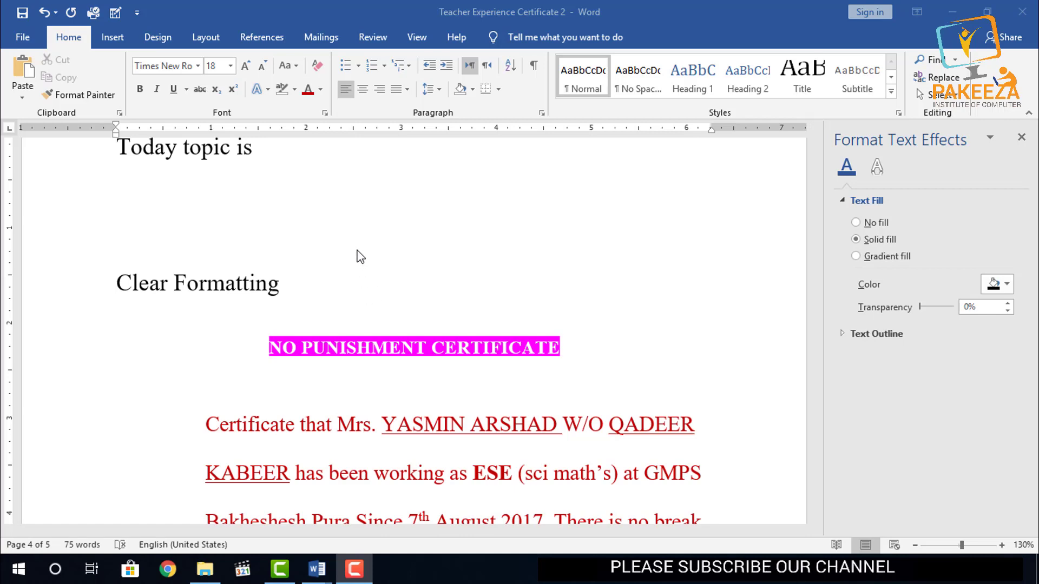
scroll(360, 257, down, 1)
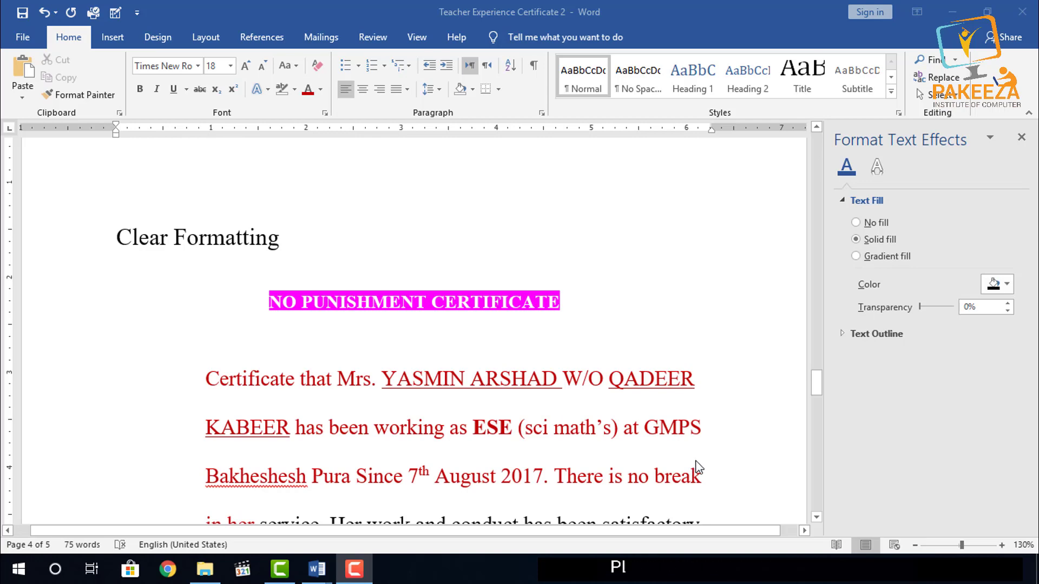
click(706, 480)
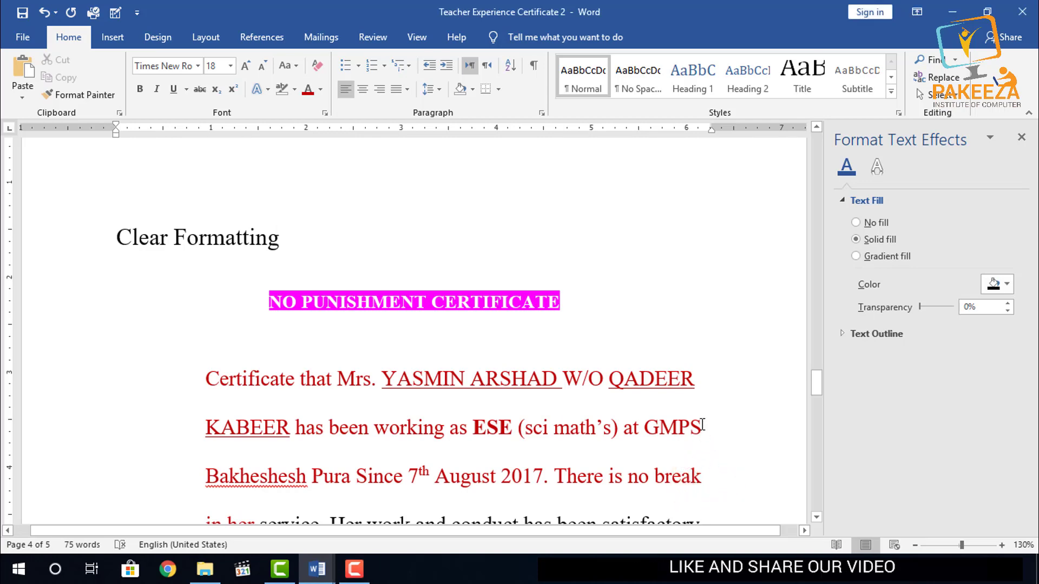
drag(703, 381, 383, 381)
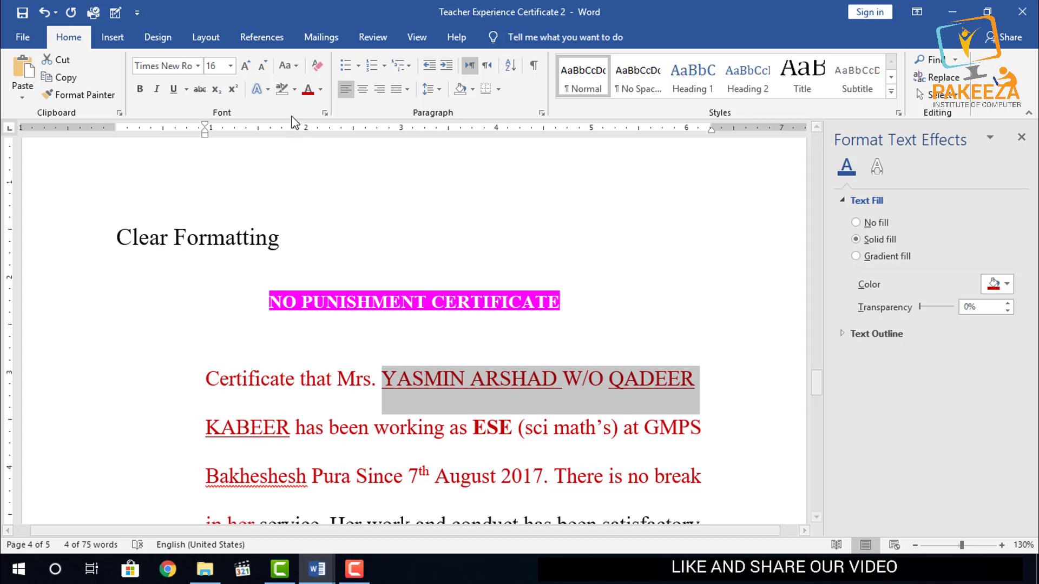
click(320, 89)
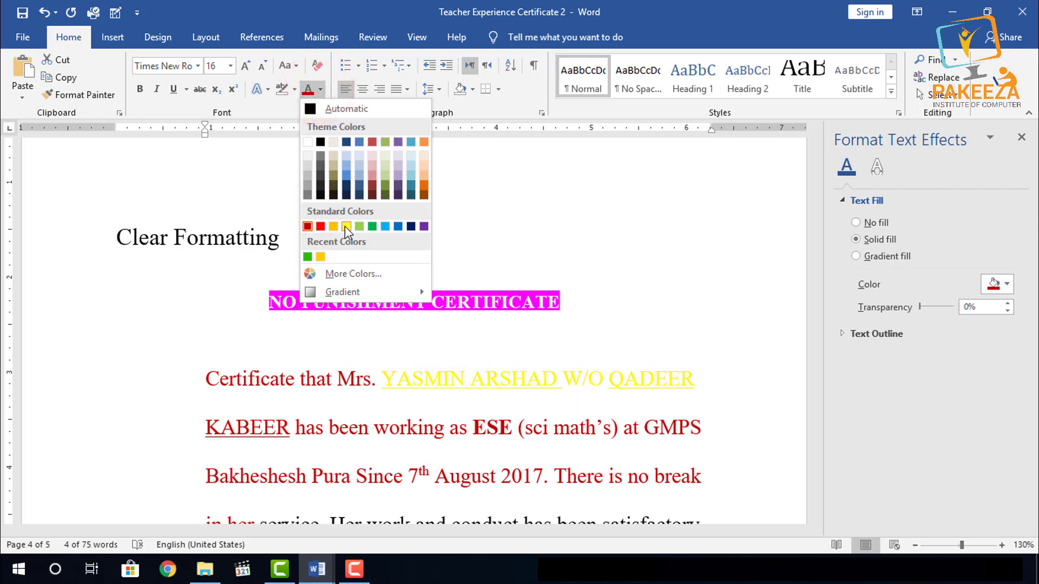
click(425, 227)
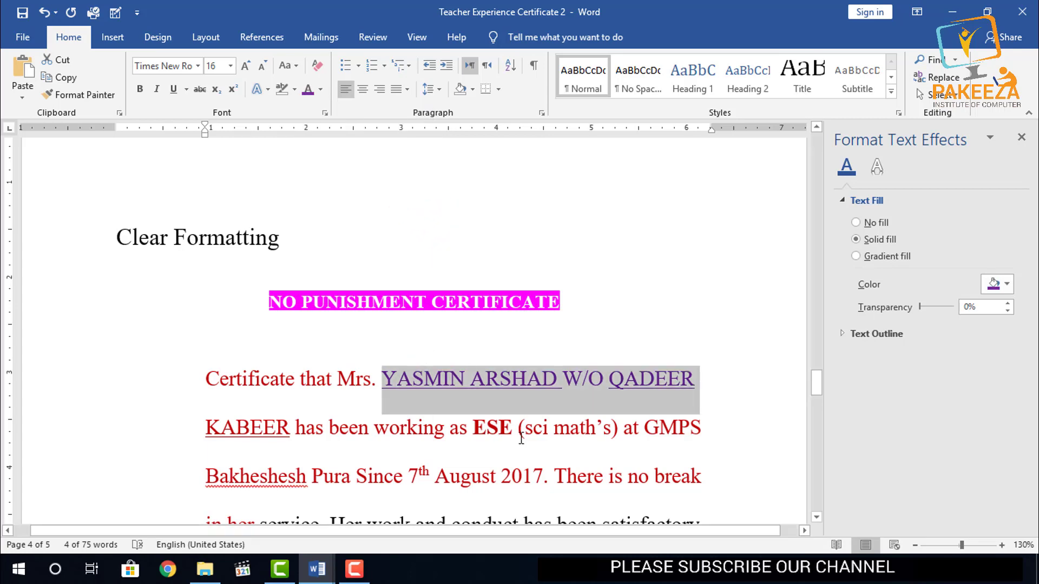
Apply a dark shadowed text effect style to "(sci math's) at GMPS"
drag(519, 431, 709, 431)
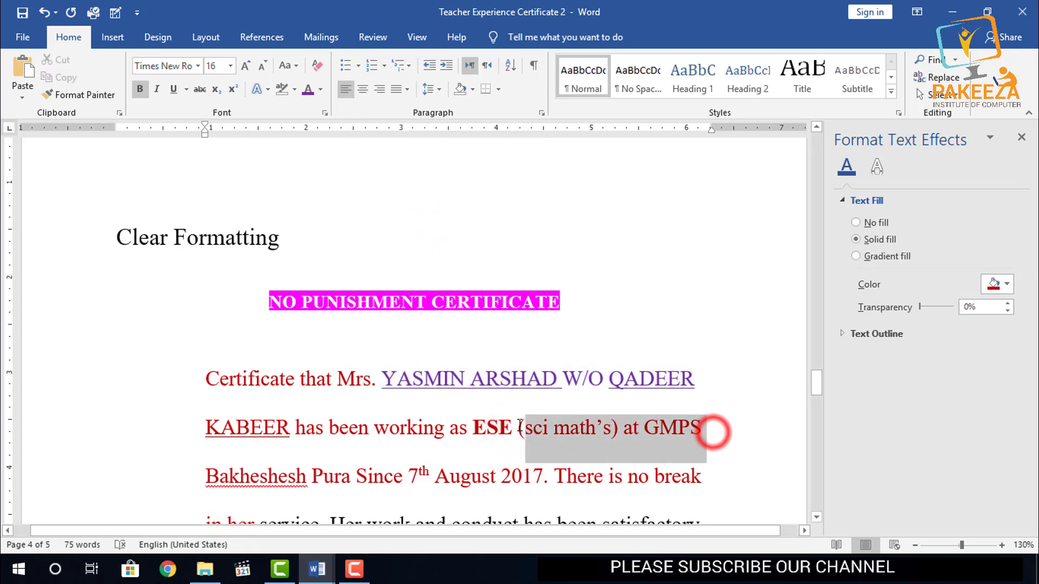
click(259, 89)
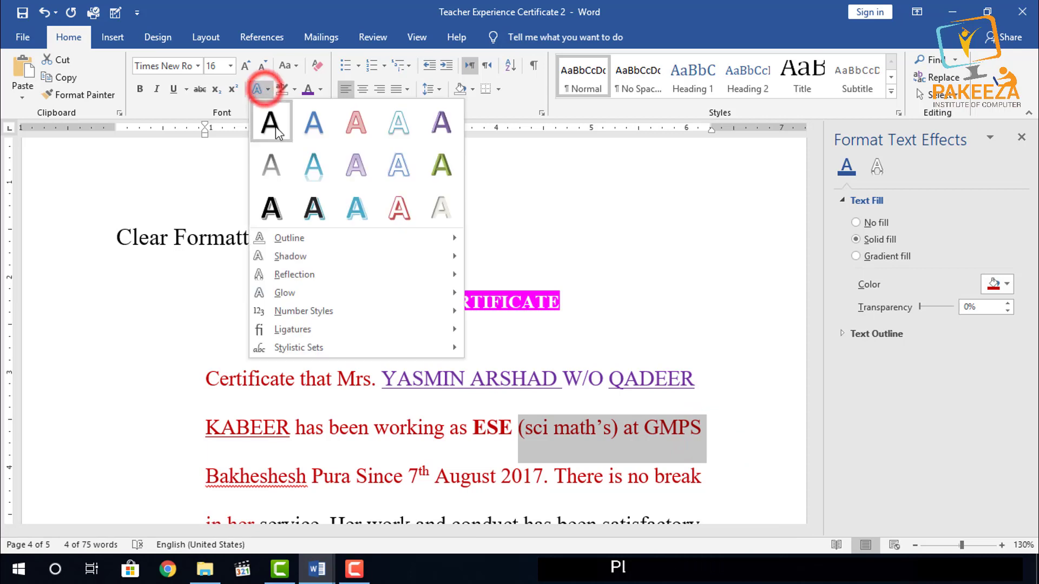
click(312, 210)
Give the word "satisfactory." an Offset: Top Right shadow
scroll(319, 357, down, 3)
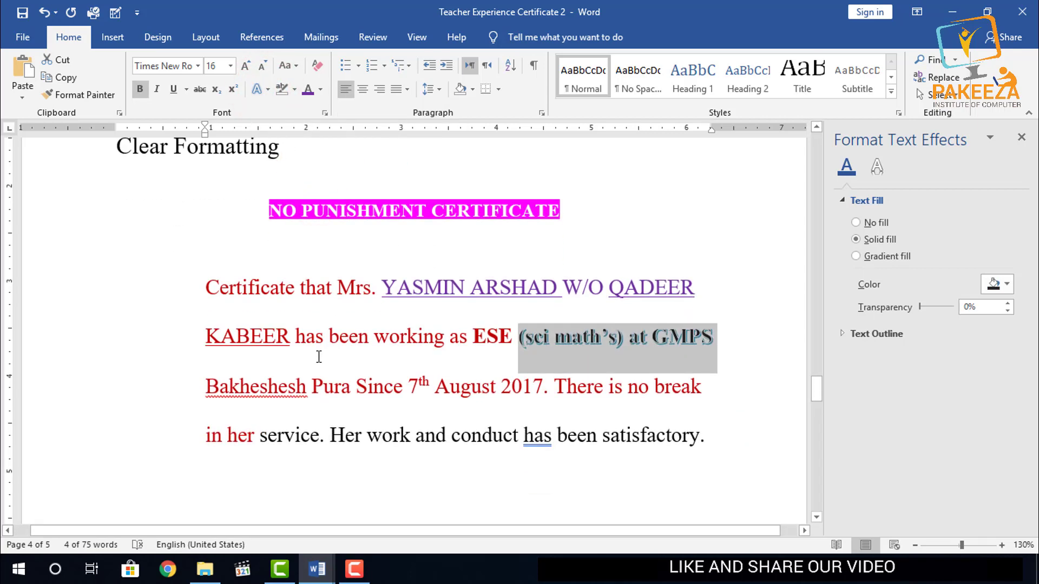
double_click(695, 436)
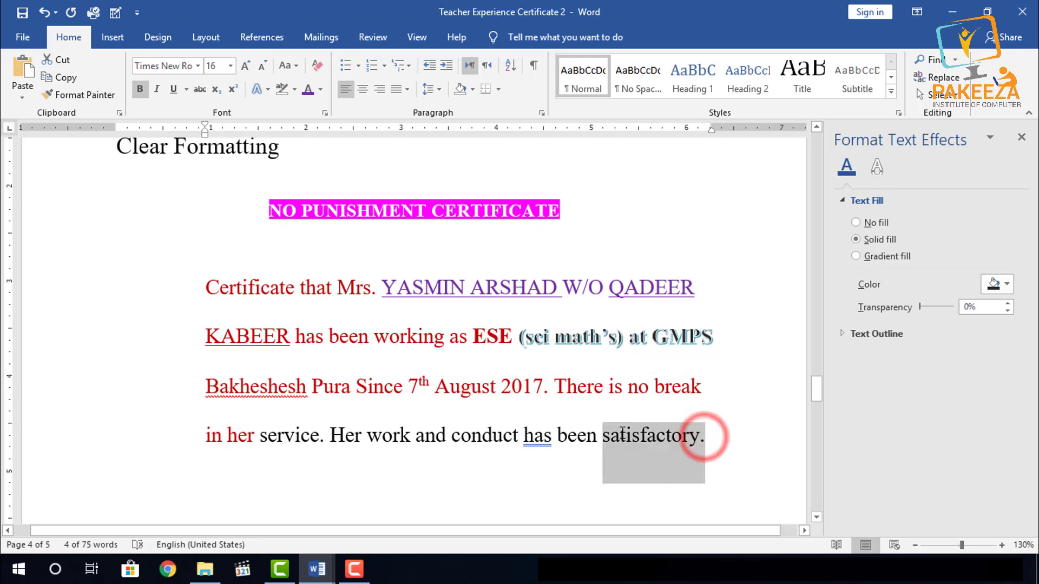
click(262, 89)
mouse_move(290, 256)
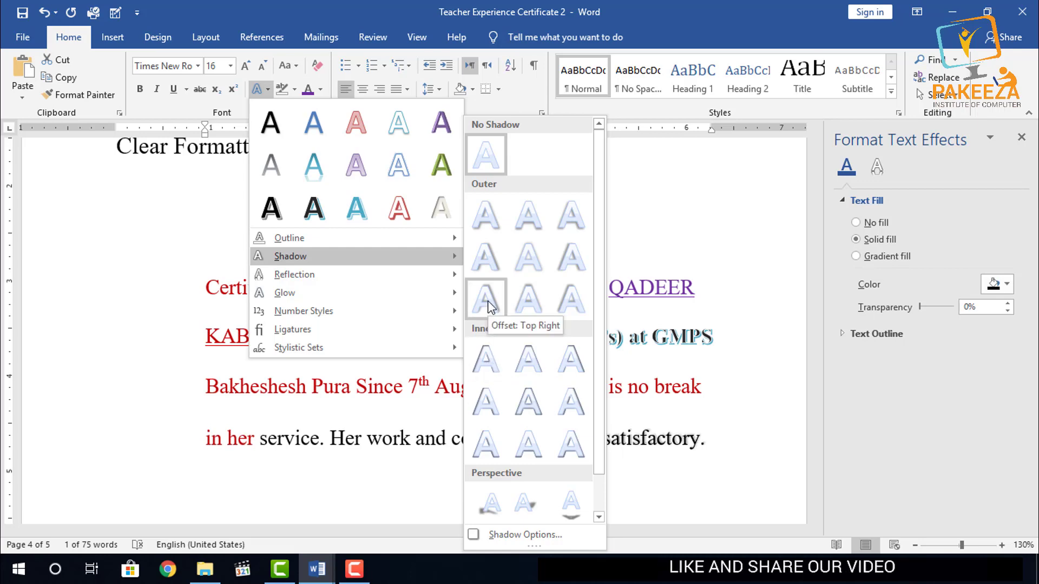
click(489, 306)
click(496, 477)
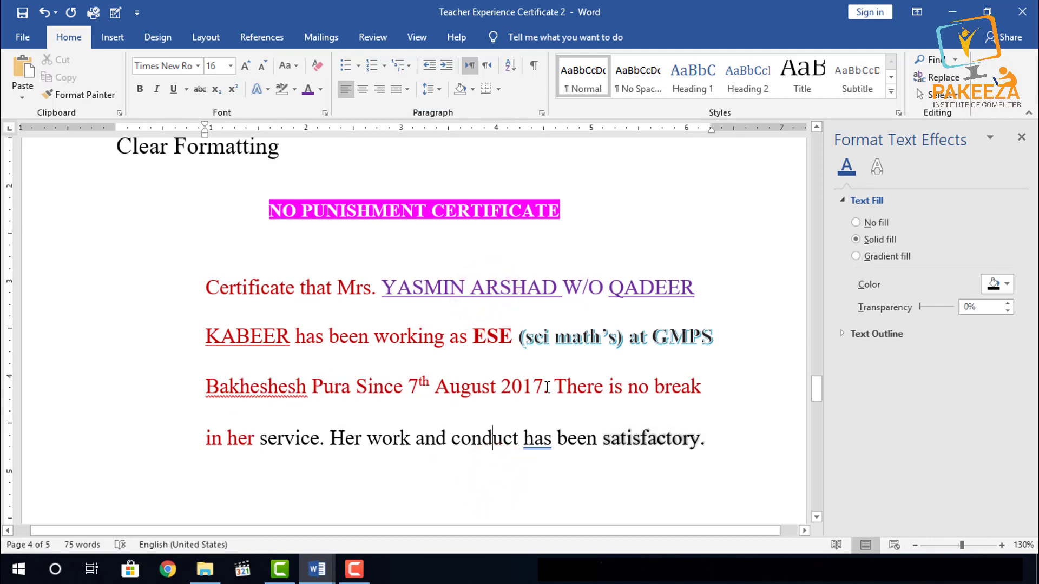
Apply a red outlined text effect style to the date 7th August 2017
drag(543, 387, 415, 379)
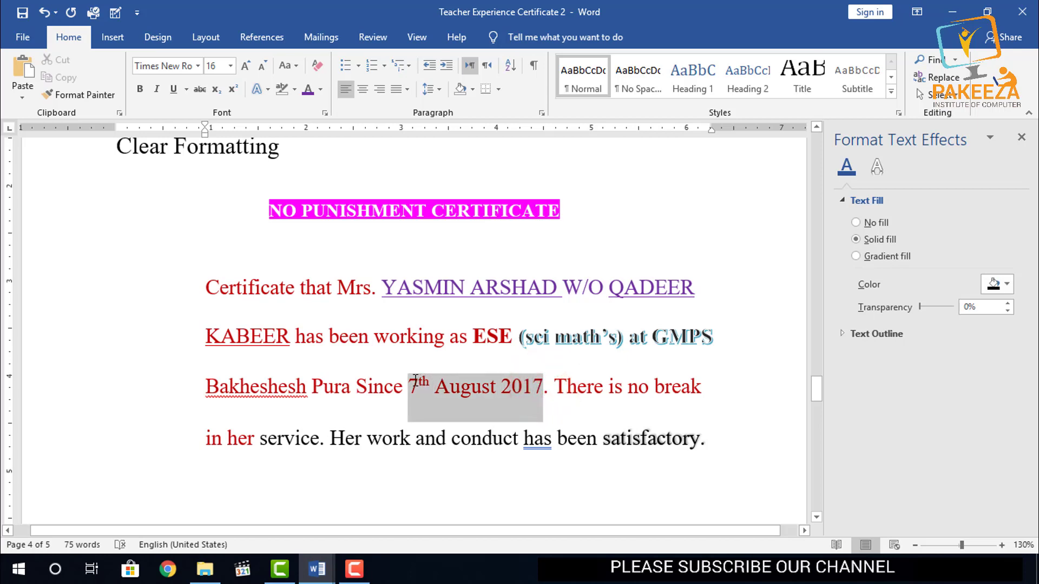
click(268, 90)
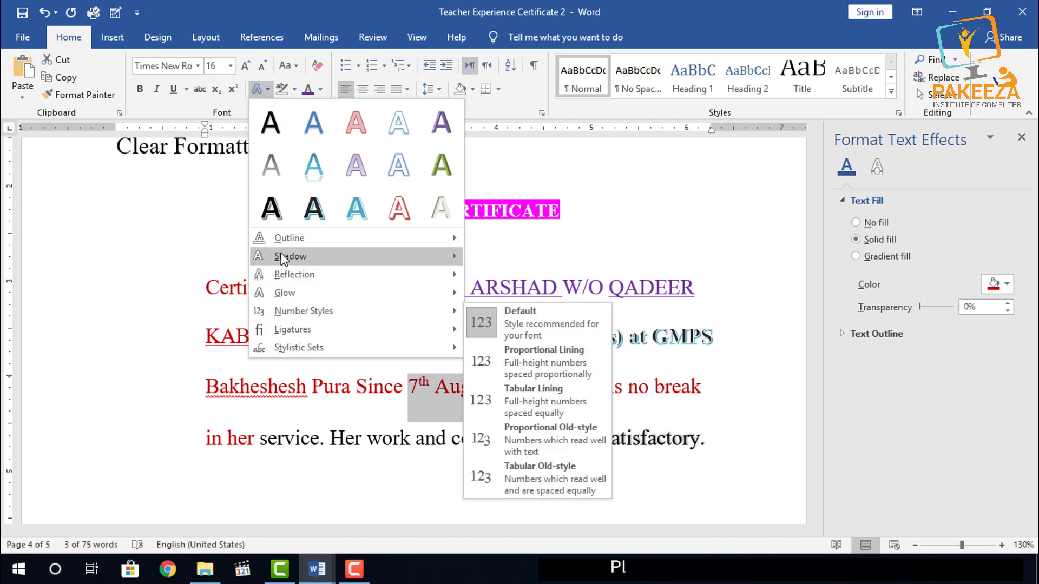
click(397, 209)
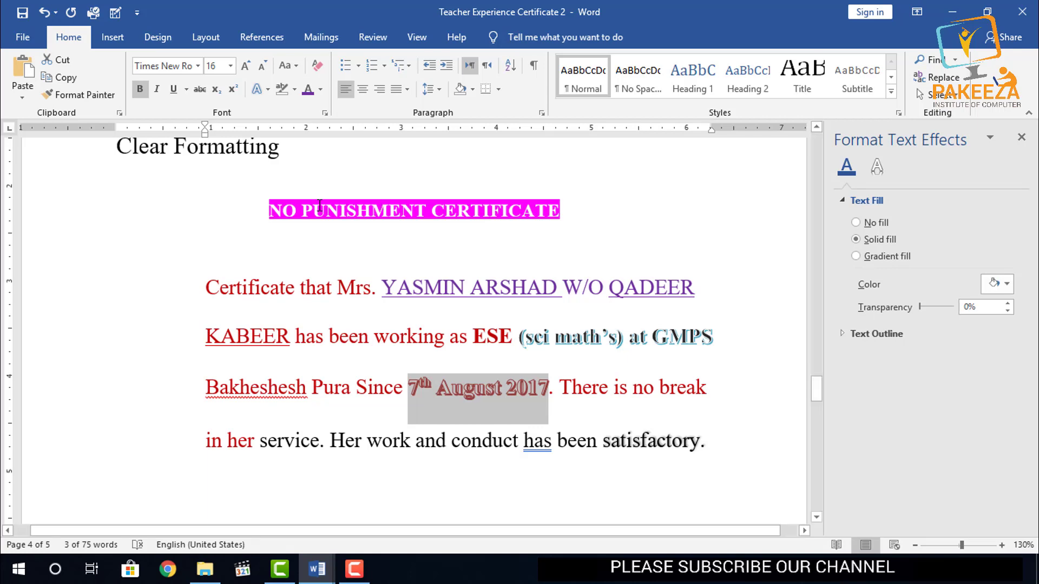
click(559, 404)
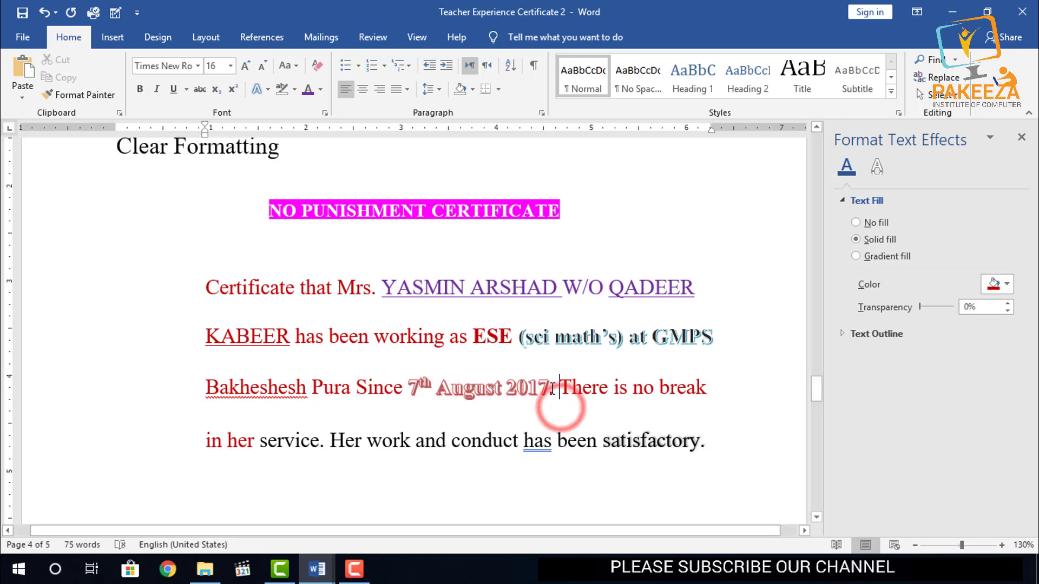
Set the date to No Outline and No Shadow, then undo the change that hid it
drag(548, 388, 410, 388)
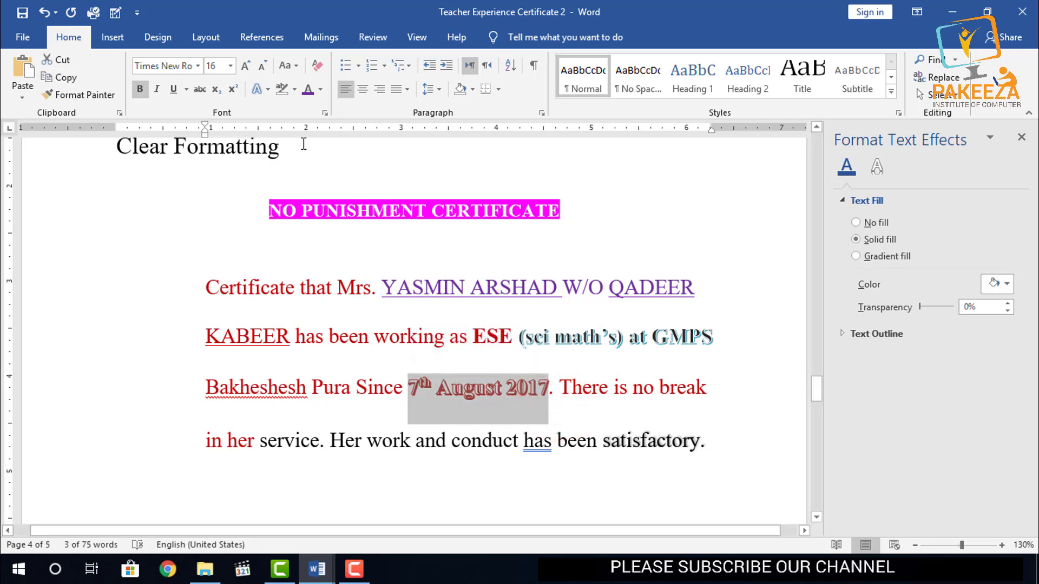
click(267, 89)
mouse_move(289, 238)
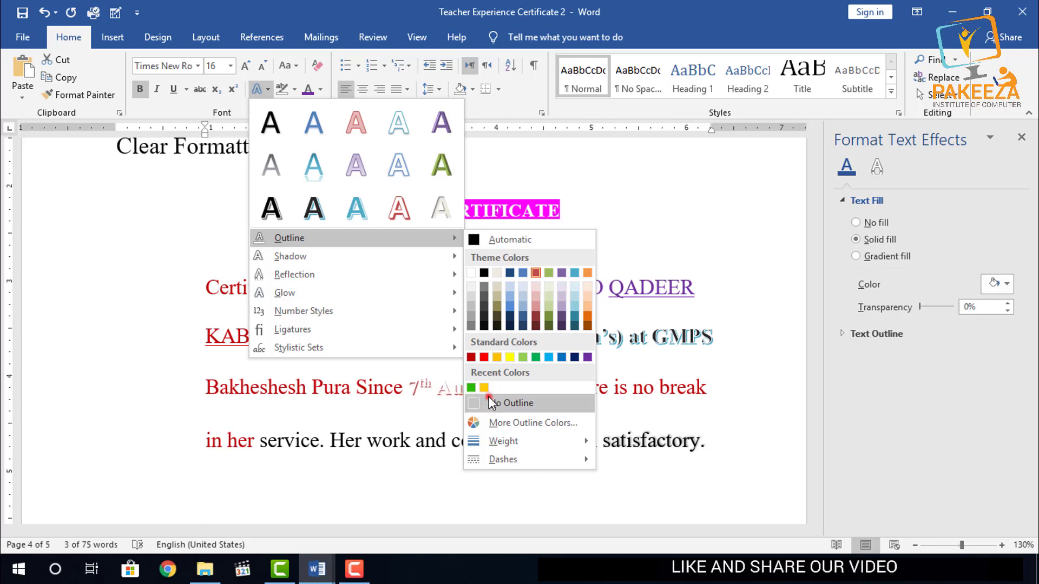
click(490, 402)
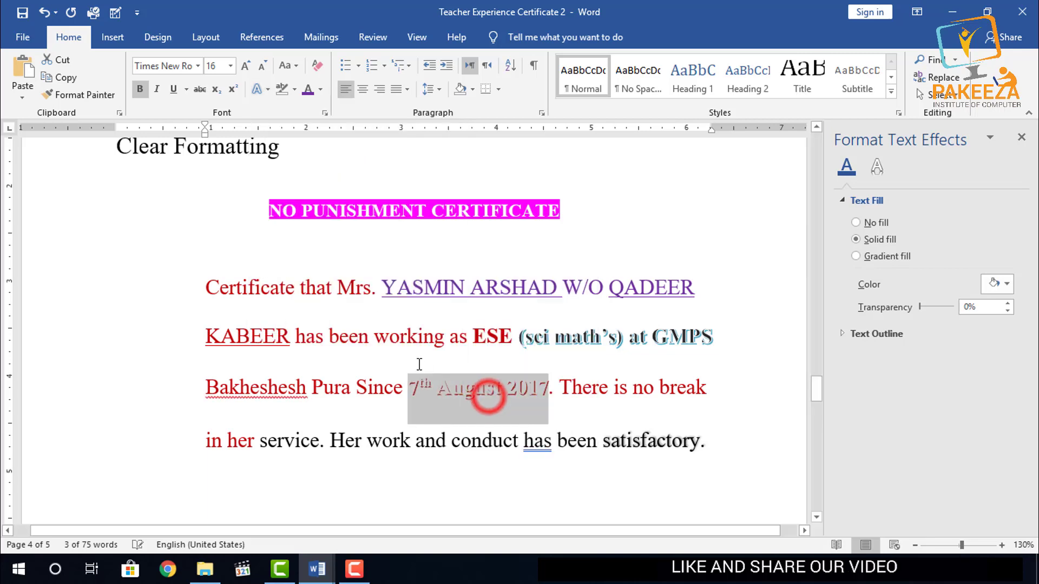
click(270, 89)
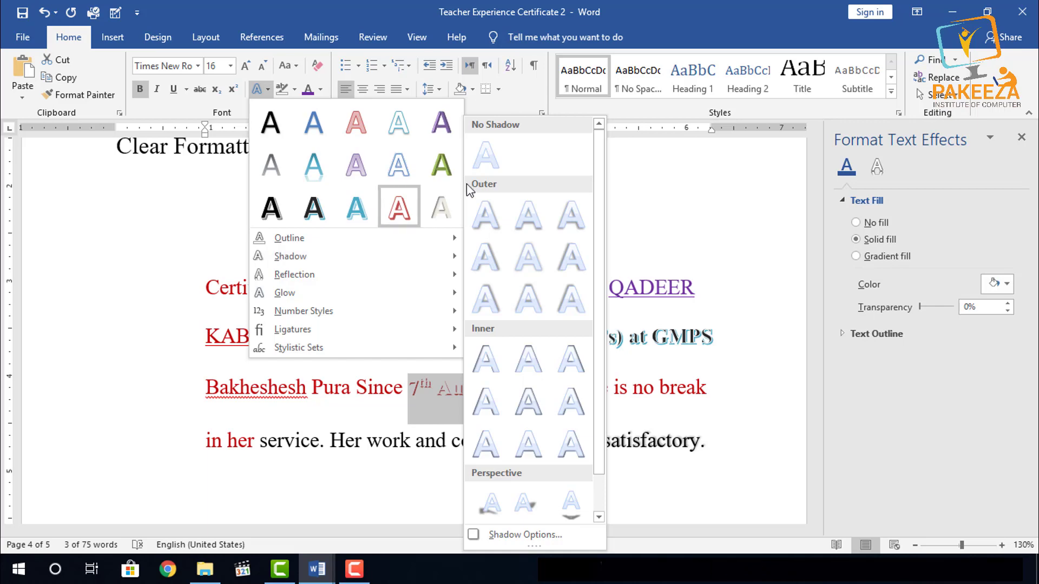
click(513, 157)
click(489, 159)
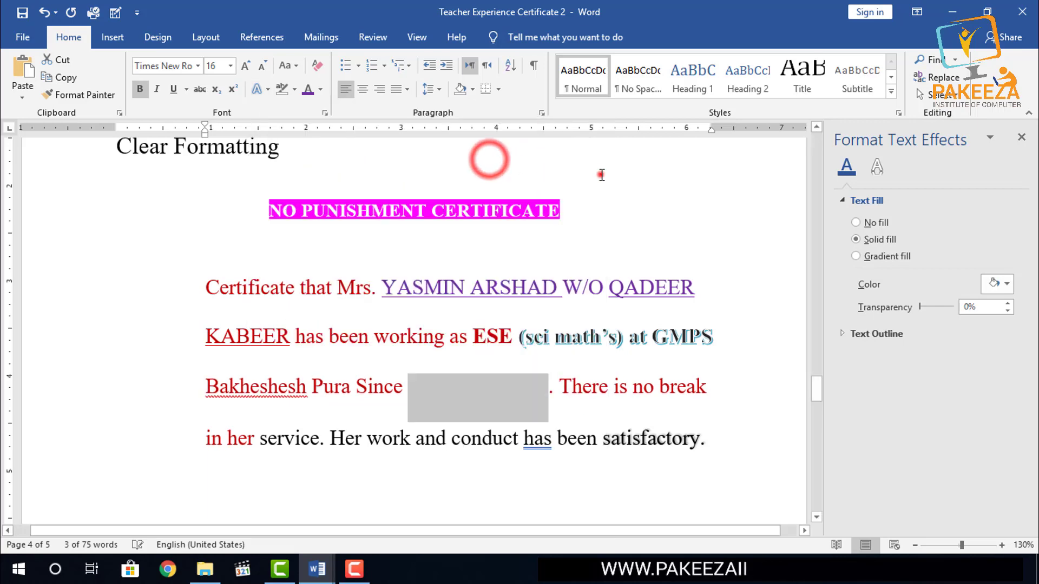
click(599, 174)
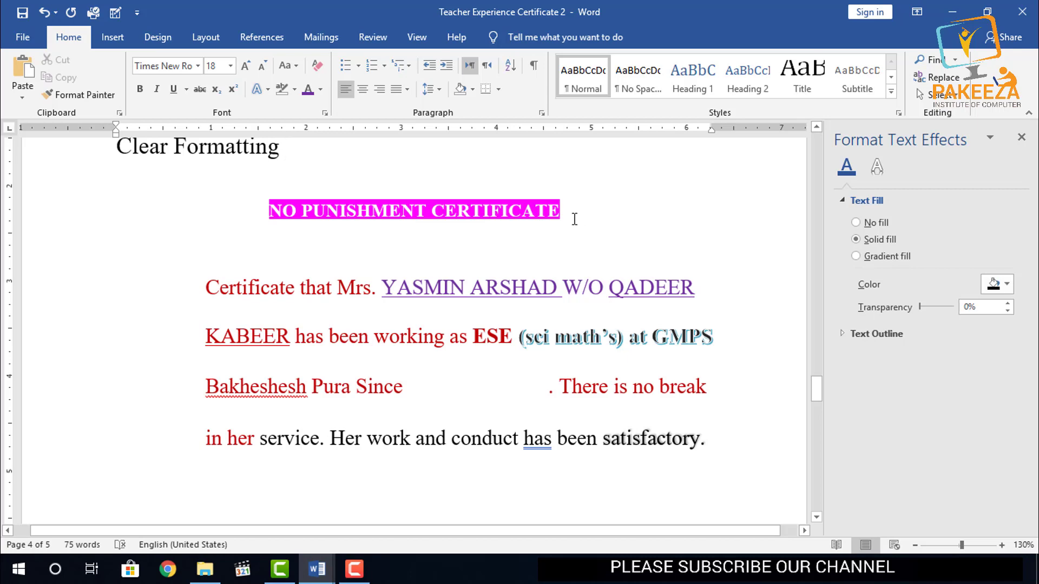
key(ctrl+z)
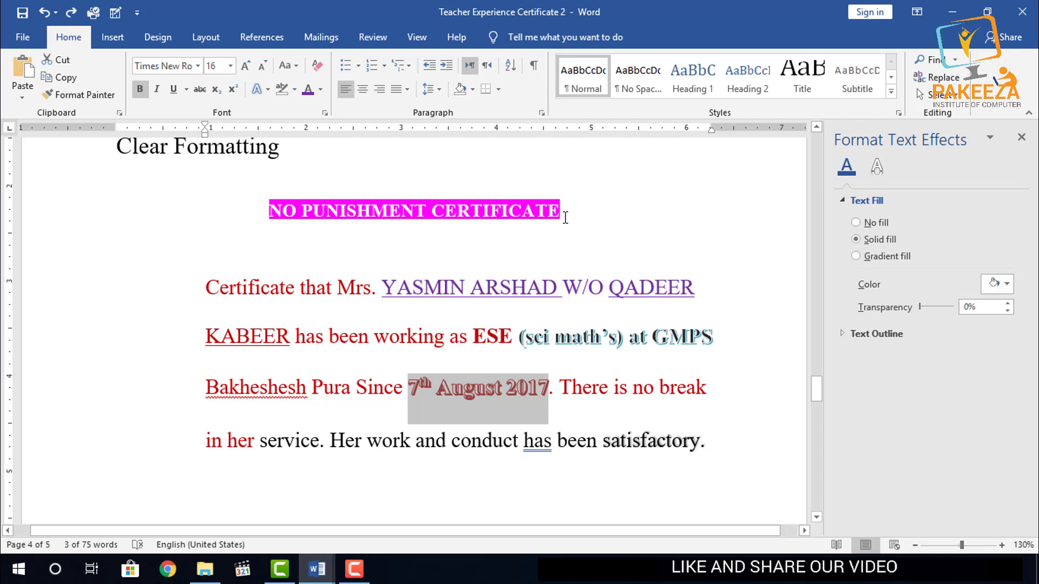
click(574, 233)
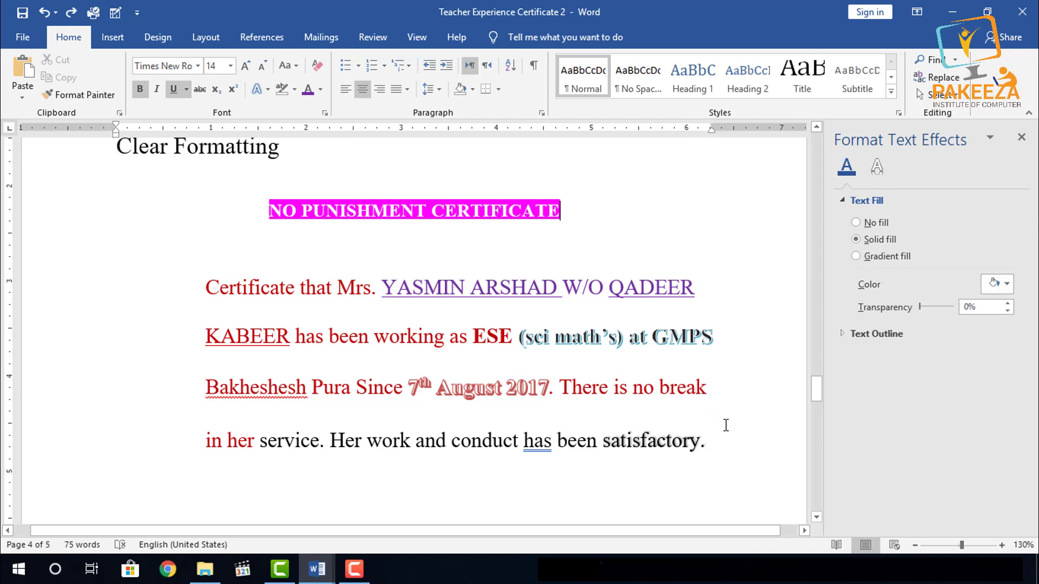
Clear all formatting from "satisfactory." so it becomes plain Calibri 11
click(716, 442)
drag(662, 442, 602, 442)
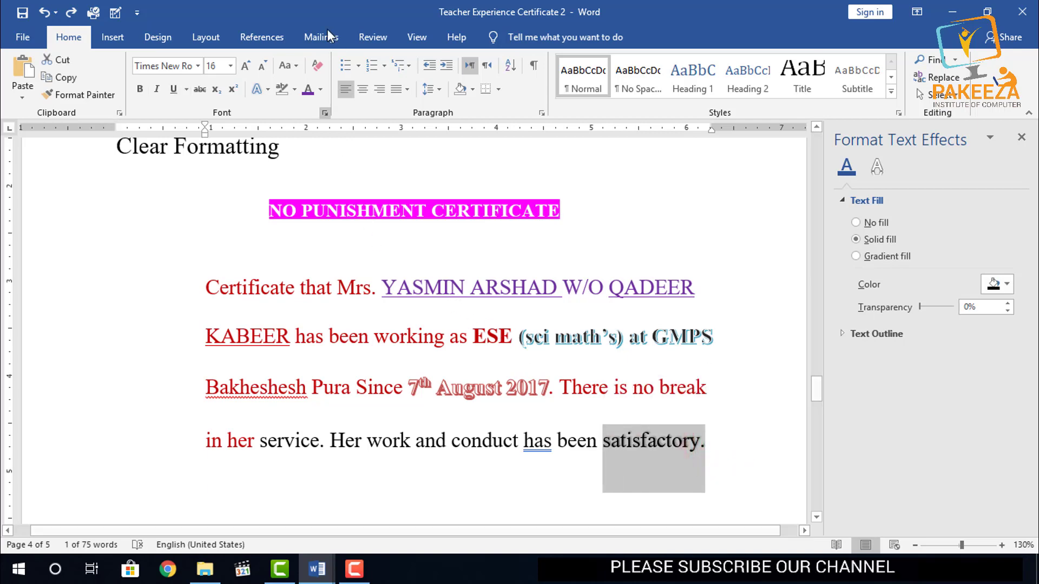
click(319, 67)
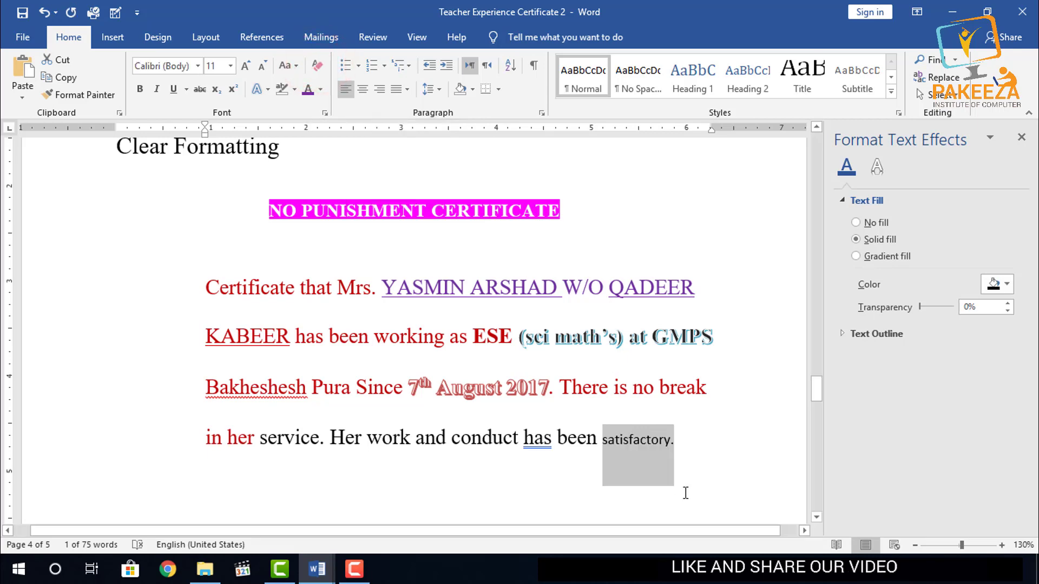
click(683, 457)
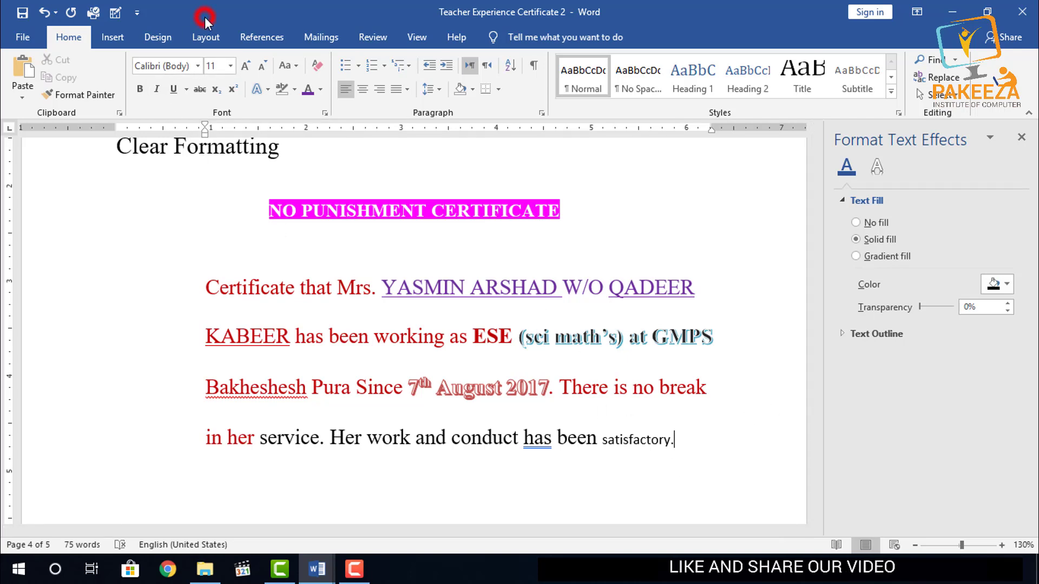
Create blank Document2, then minimise it to return to Teacher Experience Certificate 2
click(27, 31)
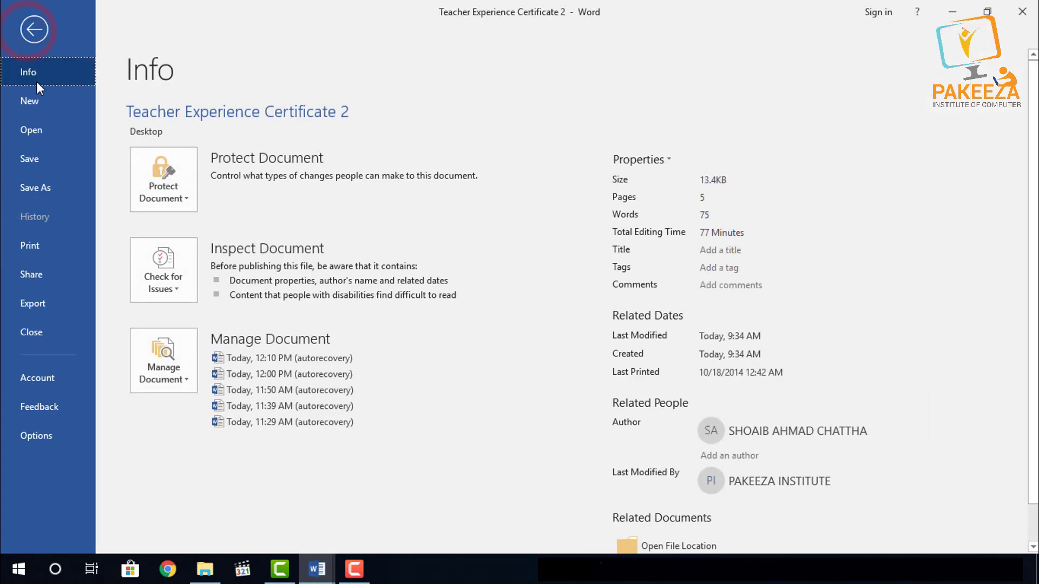
click(35, 101)
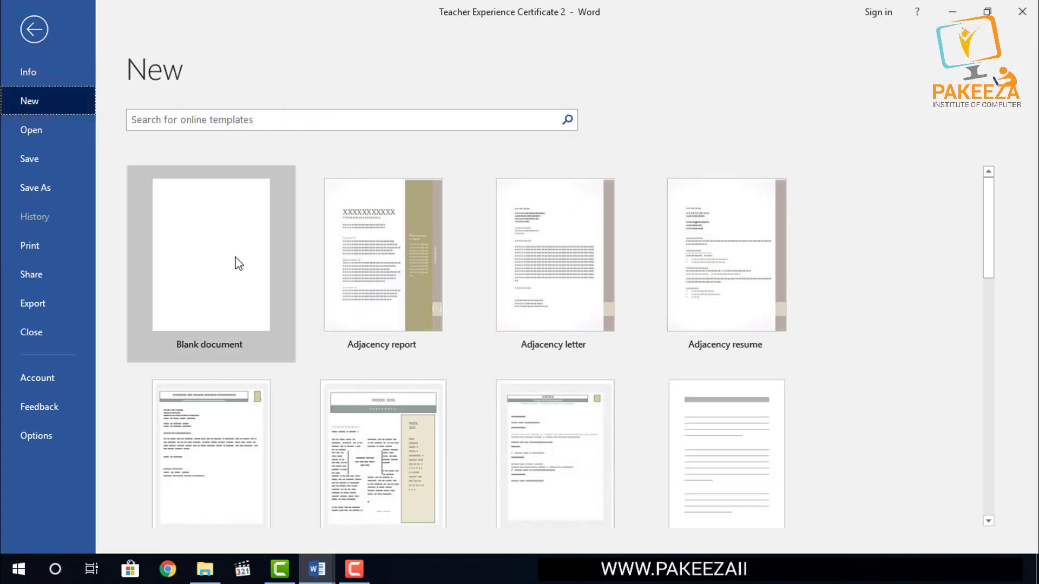
click(238, 263)
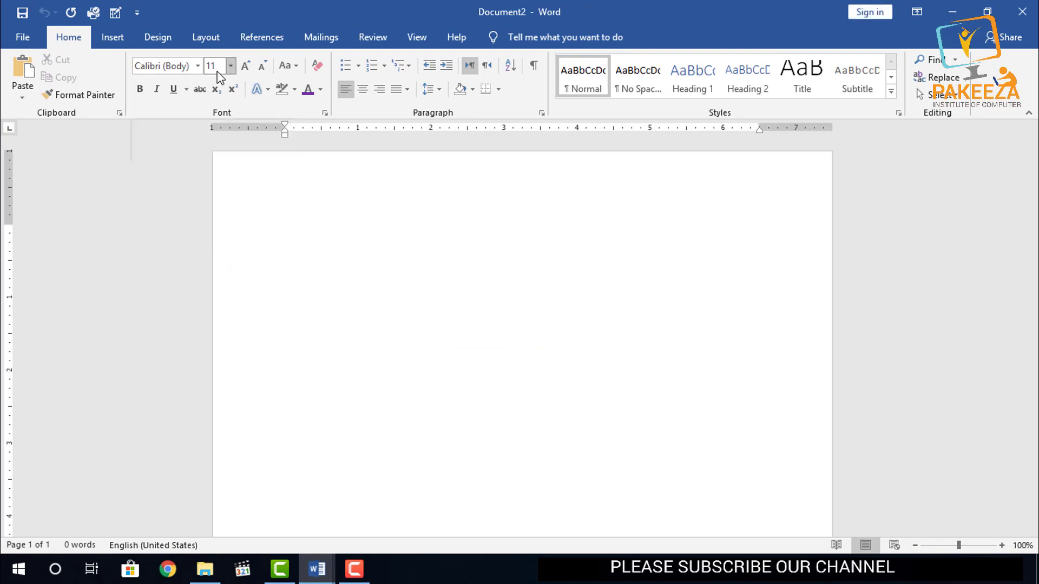
click(941, 12)
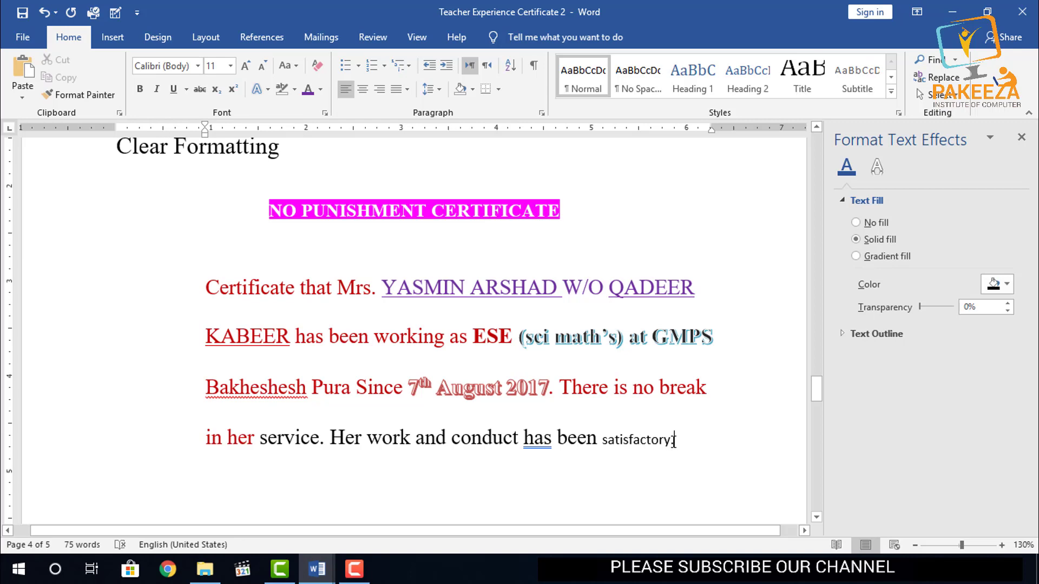
Clear all formatting from the entire certificate paragraph below the magenta NO PUNISHMENT CERTIFICATE heading
mouse_move(676, 439)
mouse_down()
mouse_move(318, 363)
mouse_move(207, 287)
mouse_up()
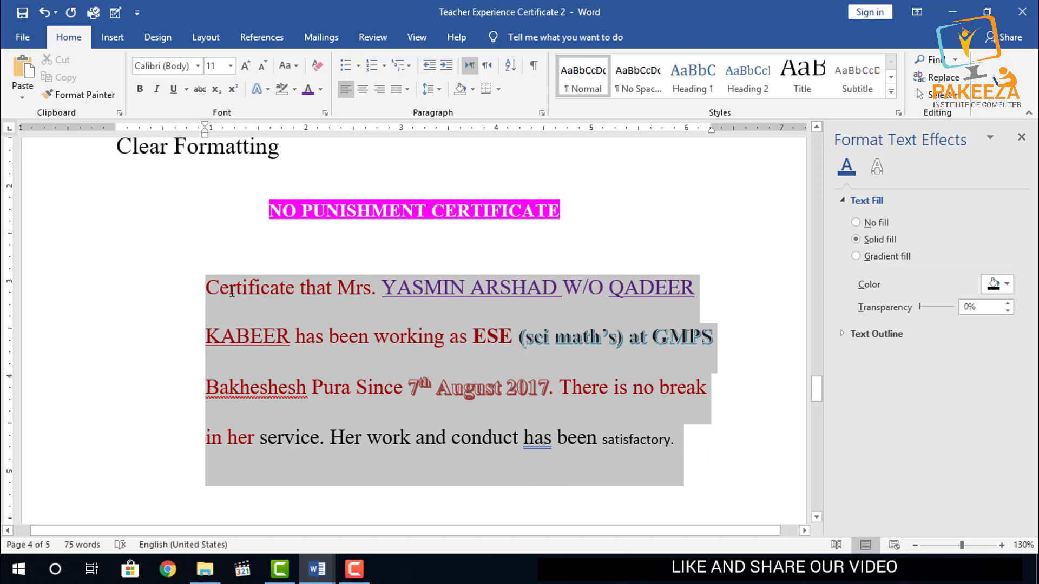
click(317, 65)
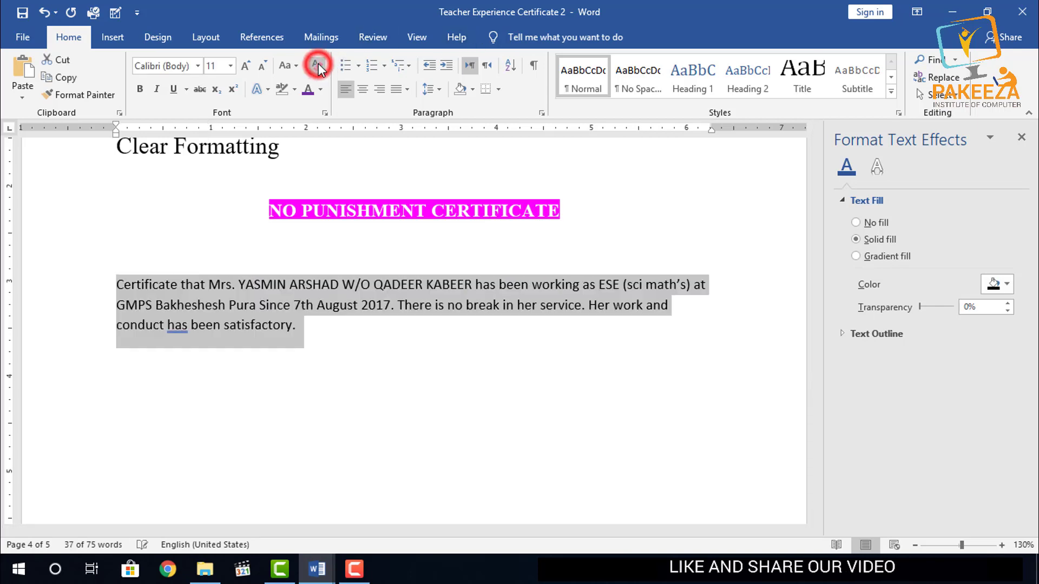
click(309, 346)
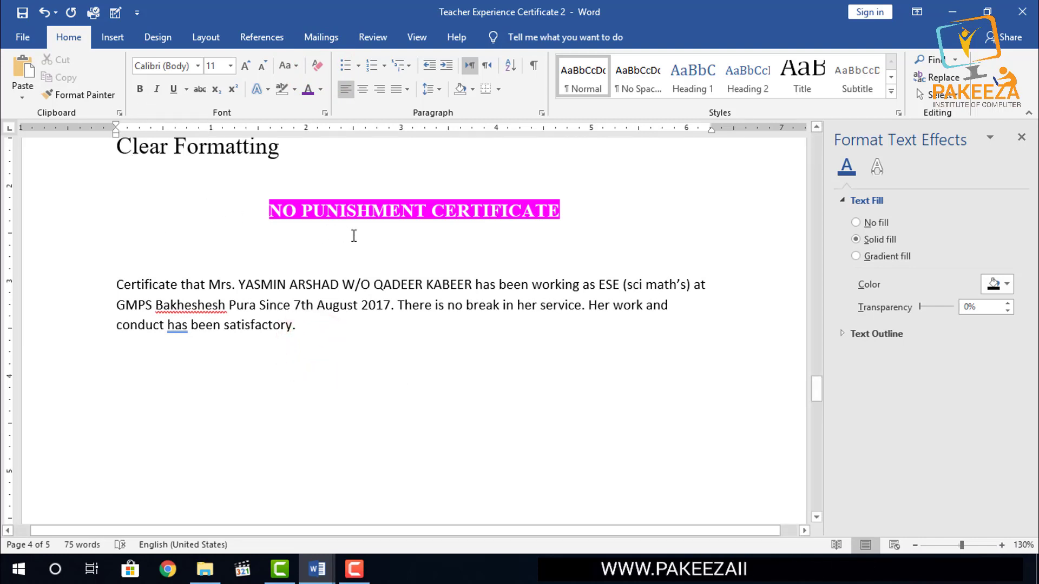
scroll(338, 239, up, 1)
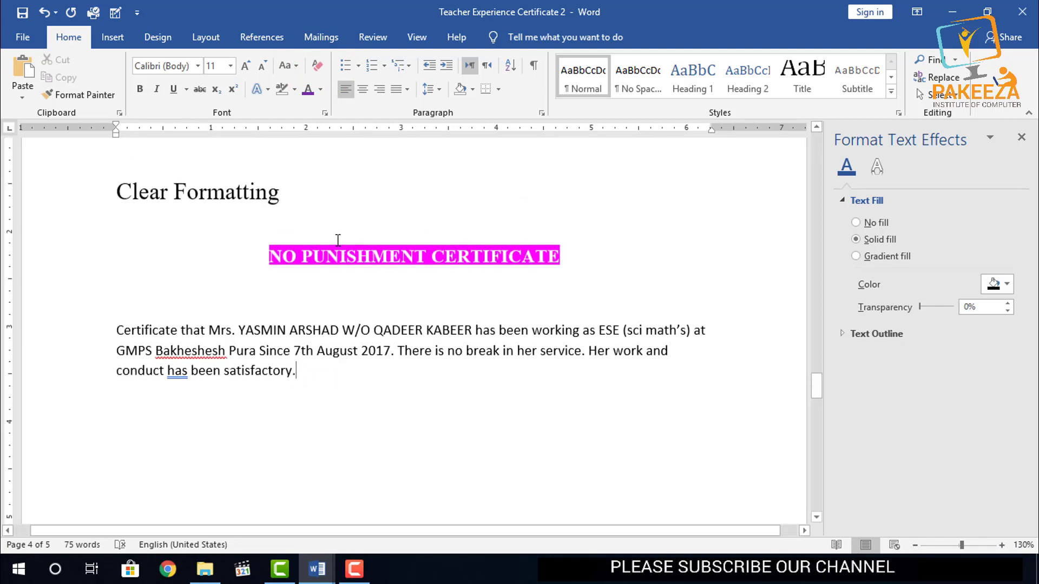